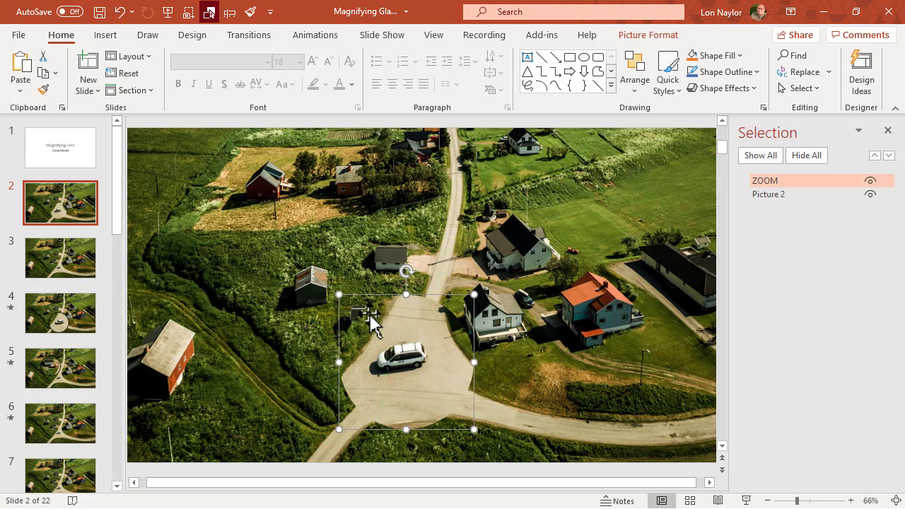
Apply an Inside: Center shadow preset to the circular ZOOM picture
{"action": "left_click", "coordinate": [425, 324]}
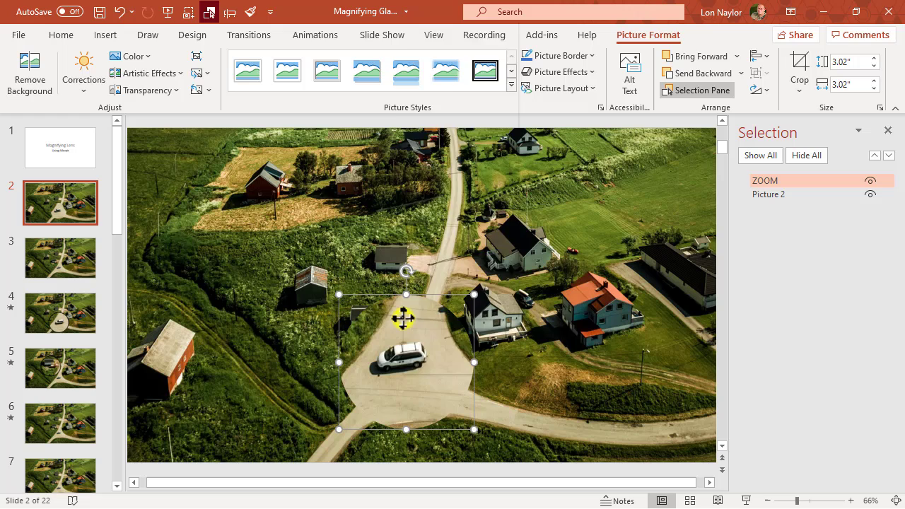
{"action": "right_click", "coordinate": [404, 322]}
{"action": "left_click", "coordinate": [462, 285]}
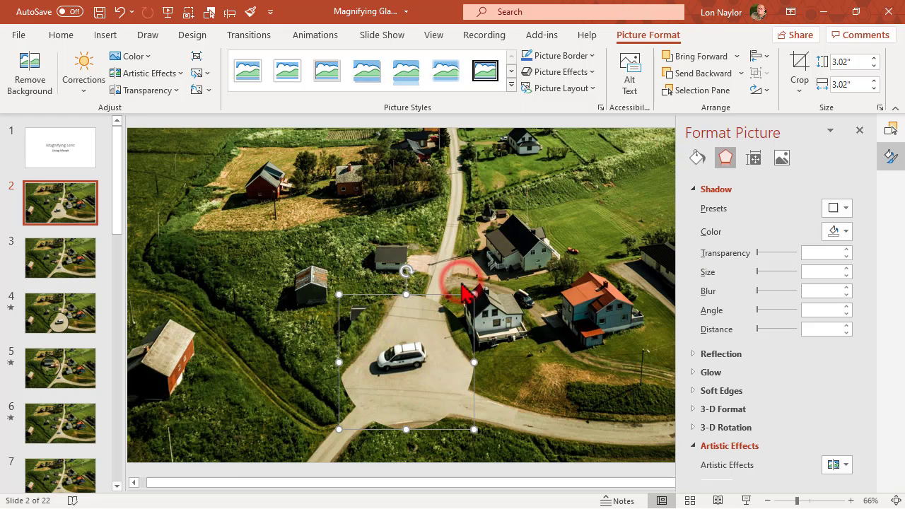
{"action": "left_click", "coordinate": [727, 159]}
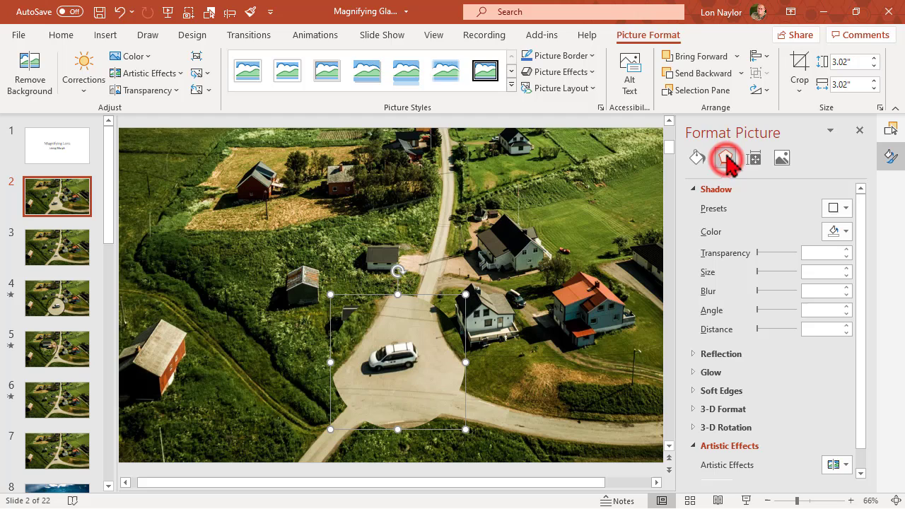
{"action": "left_click", "coordinate": [846, 211]}
{"action": "scroll", "coordinate": [797, 290], "scroll_direction": "down", "scroll_amount": 2}
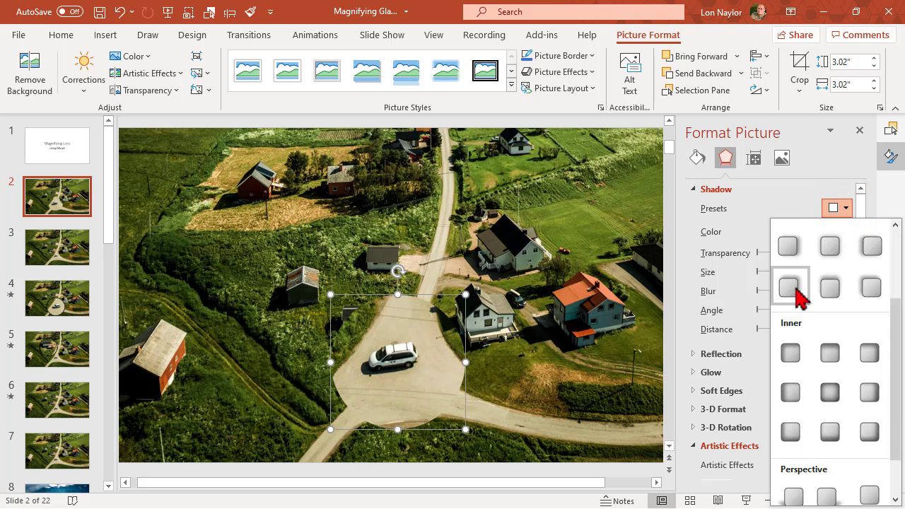
{"action": "scroll", "coordinate": [798, 290], "scroll_direction": "down", "scroll_amount": 1}
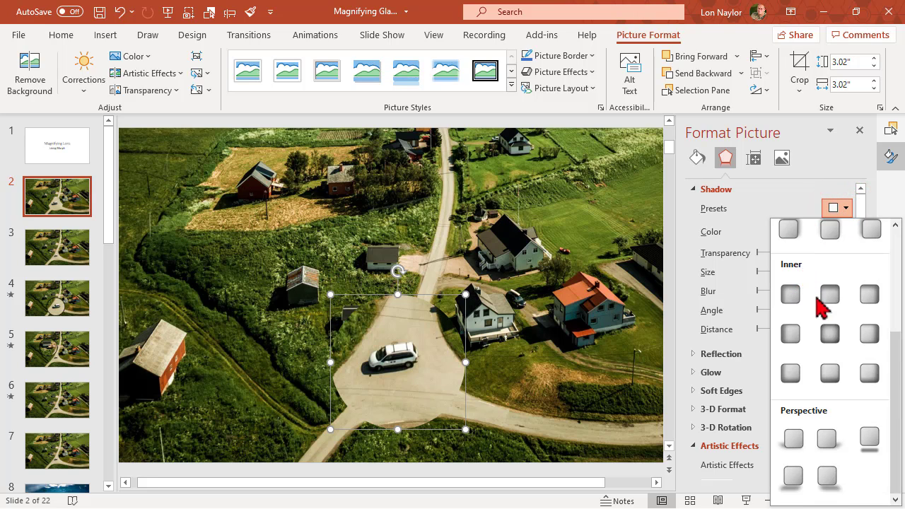
{"action": "left_click", "coordinate": [831, 343]}
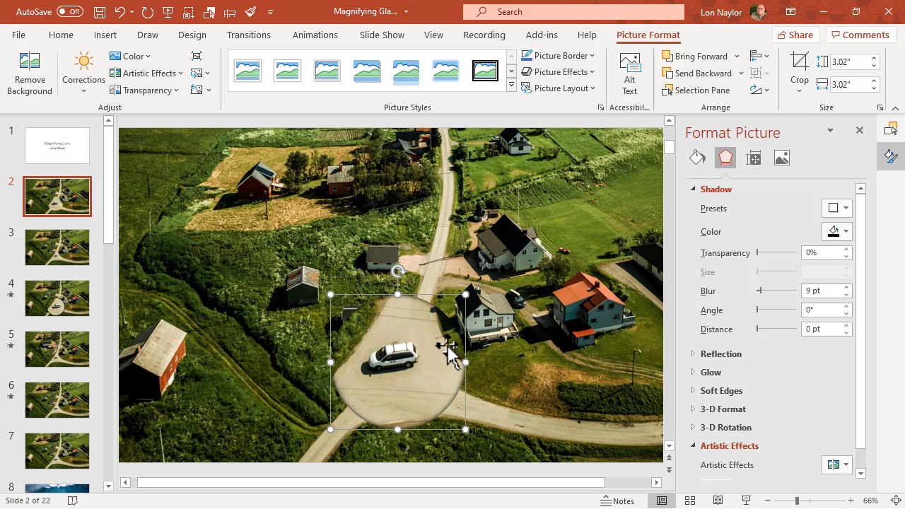
Set the shadow transparency to 40% and blur to 40 pt
{"action": "double_click", "coordinate": [821, 252]}
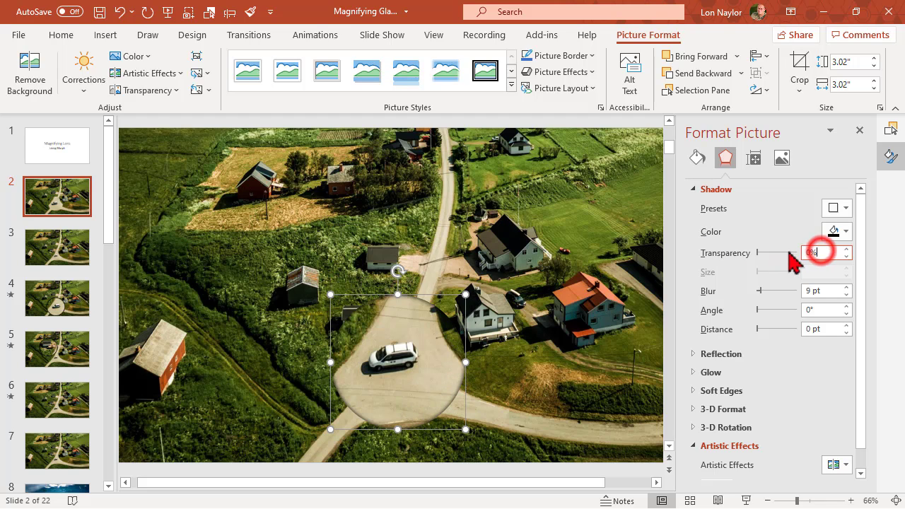
{"action": "type", "text": "40"}
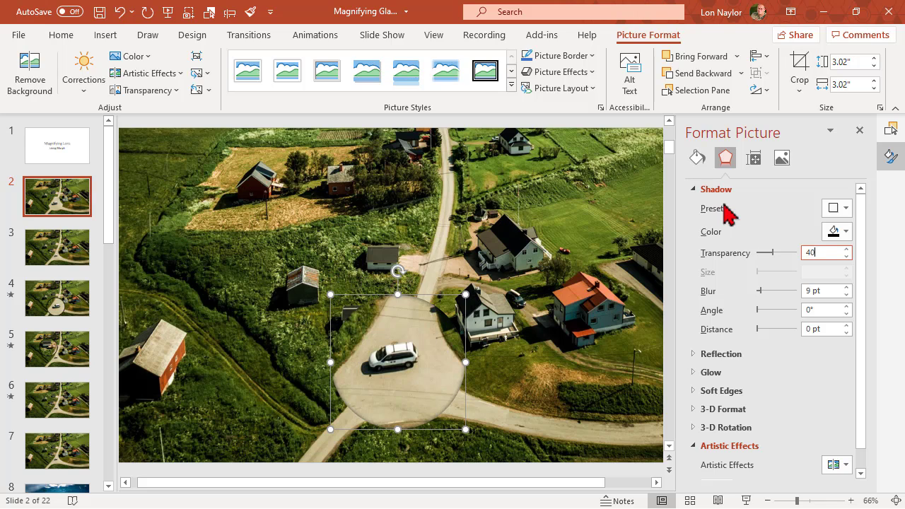
{"action": "double_click", "coordinate": [835, 291]}
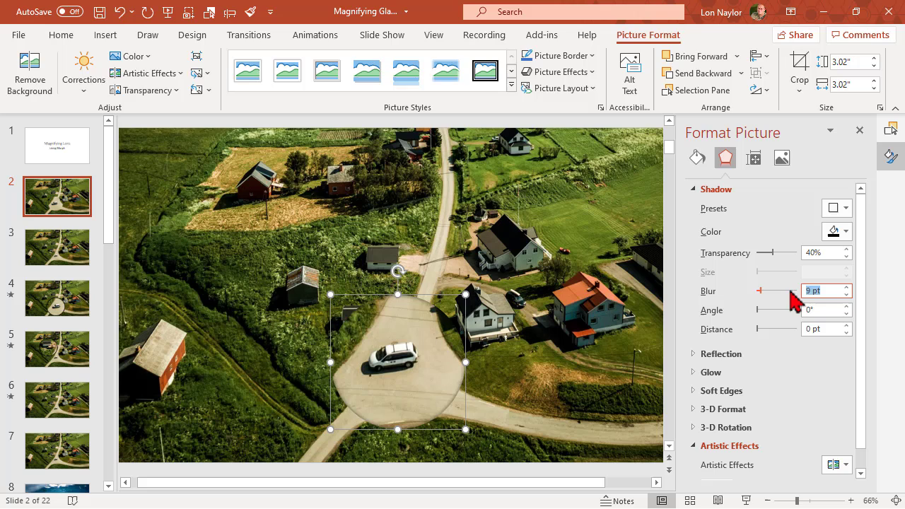
{"action": "type", "text": "40"}
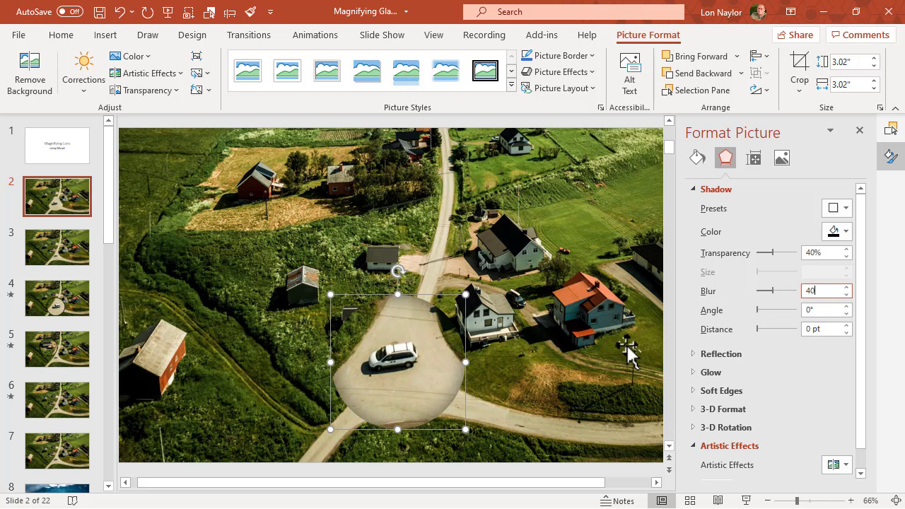
Give the ZOOM circle a 2 pt solid line outline and close the Format Picture pane
{"action": "left_click", "coordinate": [697, 157]}
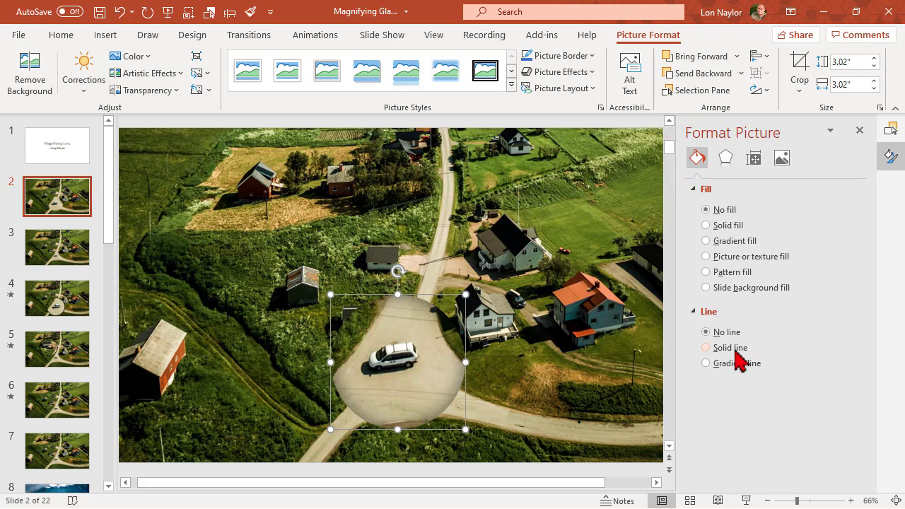
{"action": "left_click", "coordinate": [736, 353]}
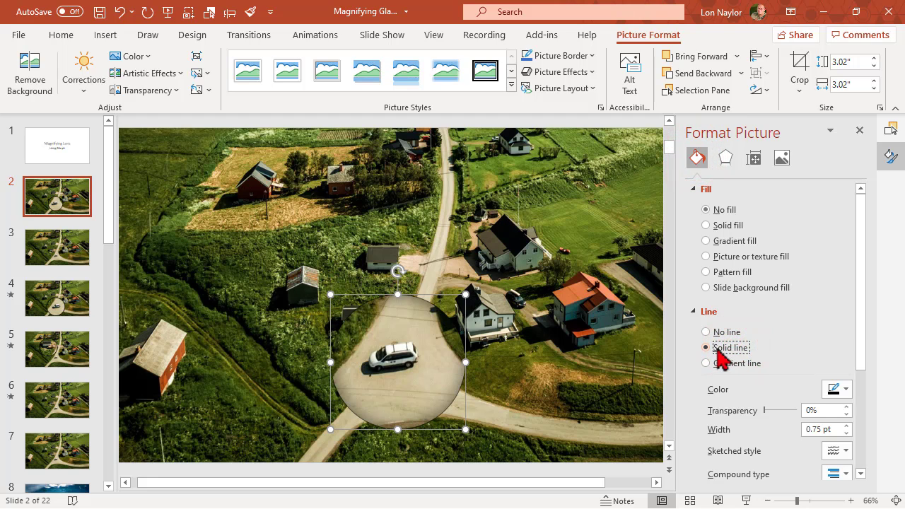
{"action": "left_click", "coordinate": [825, 429]}
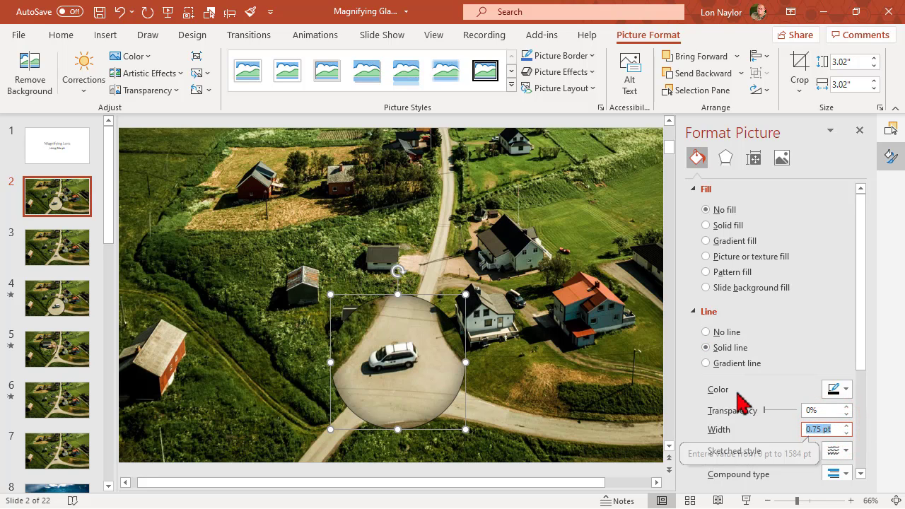
{"action": "type", "text": "2"}
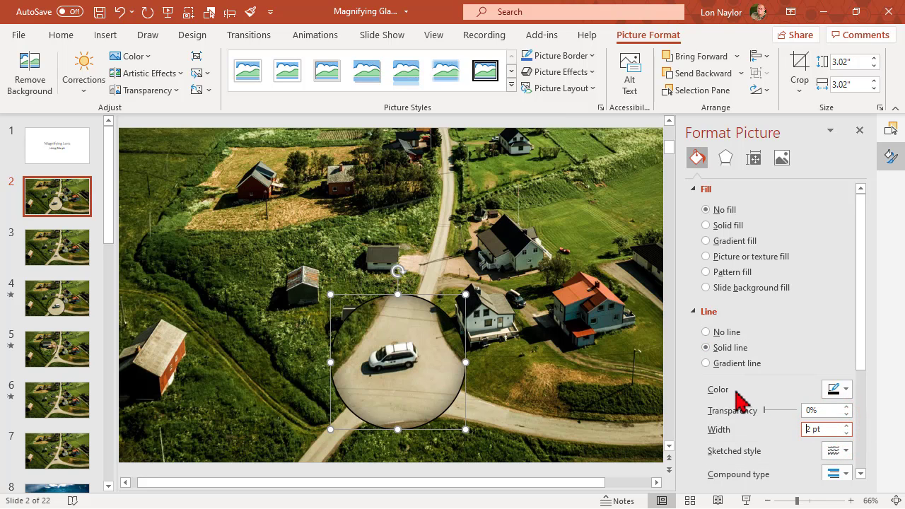
{"action": "left_click", "coordinate": [860, 130]}
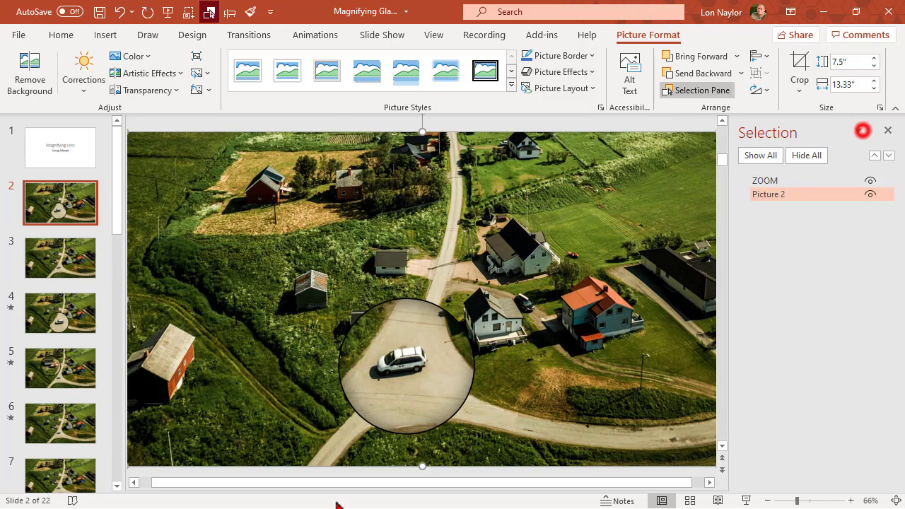
Duplicate slide 2 as slide 3, return to slide 2, and close the Selection pane
{"action": "right_click", "coordinate": [86, 207]}
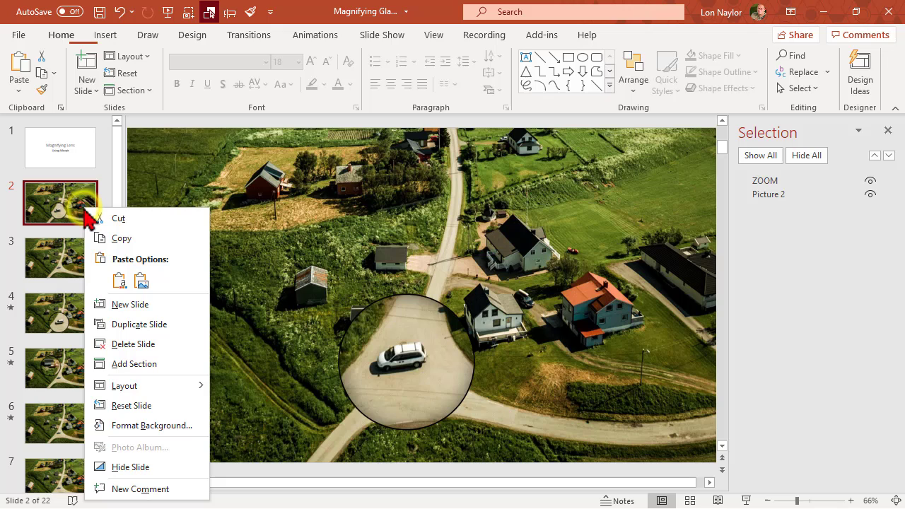
{"action": "left_click", "coordinate": [157, 324]}
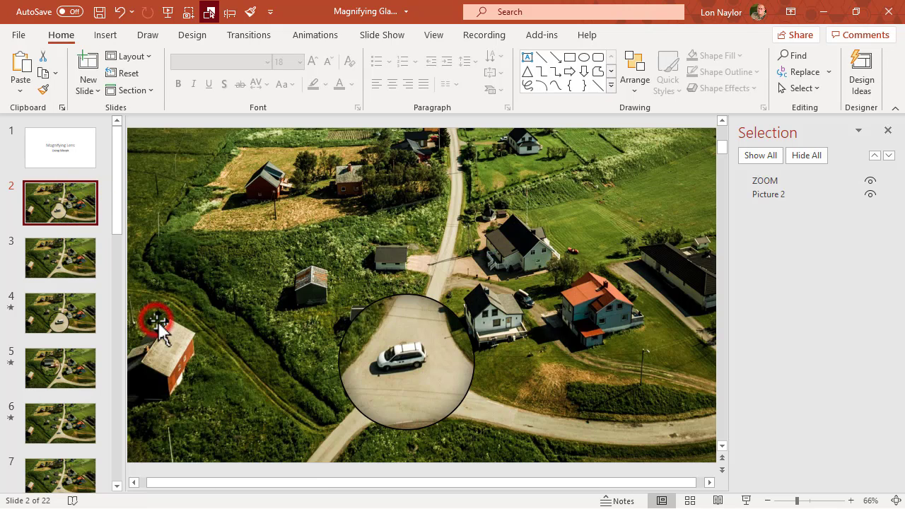
{"action": "left_click", "coordinate": [69, 259]}
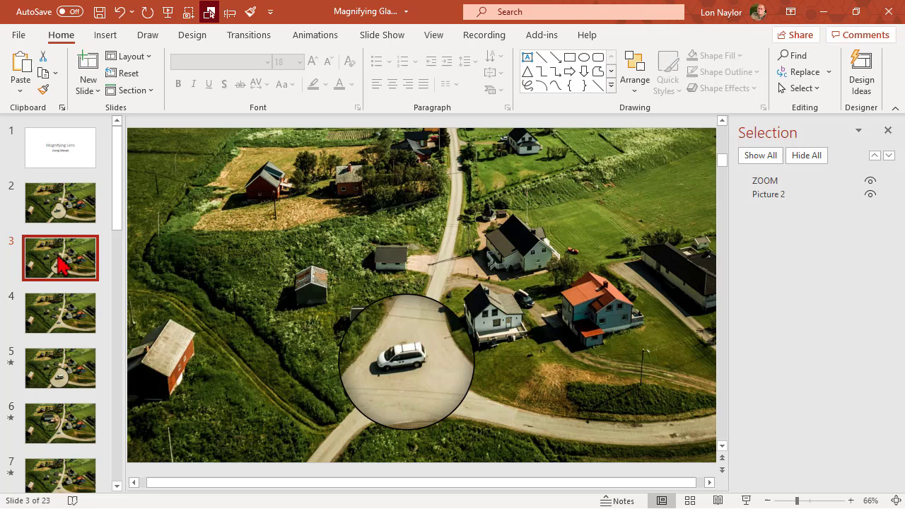
{"action": "left_click", "coordinate": [62, 216]}
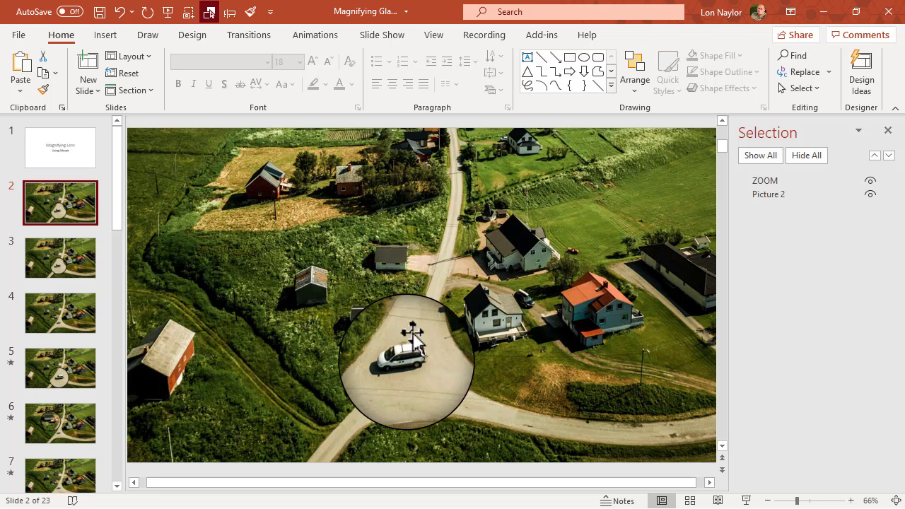
{"action": "left_click", "coordinate": [888, 131]}
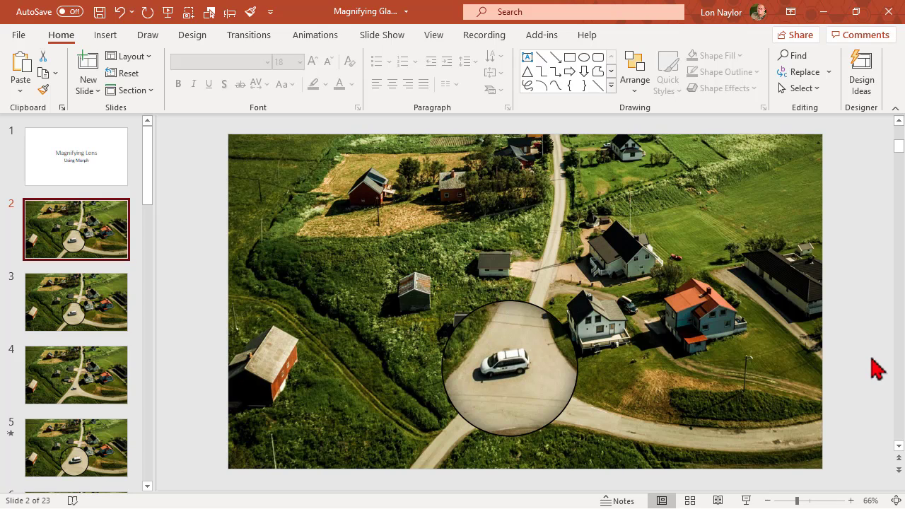
{"action": "left_click", "coordinate": [110, 319]}
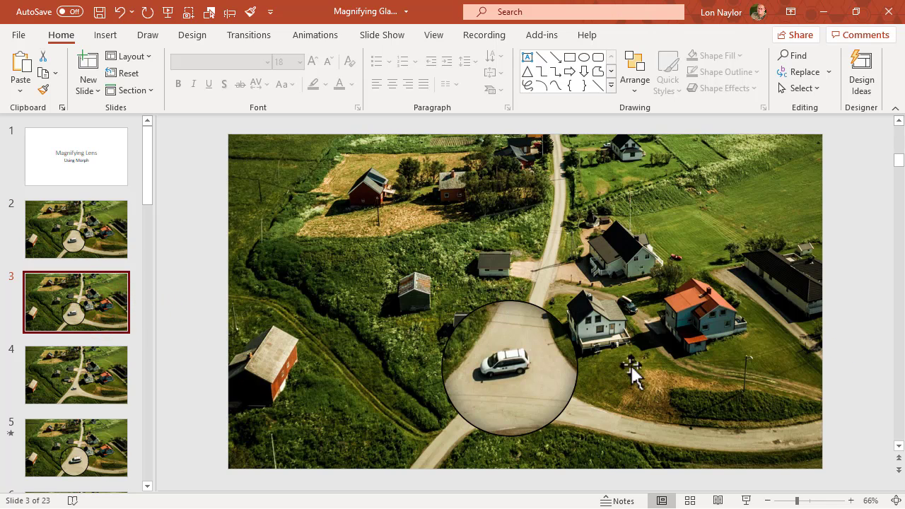
{"action": "left_click", "coordinate": [85, 256]}
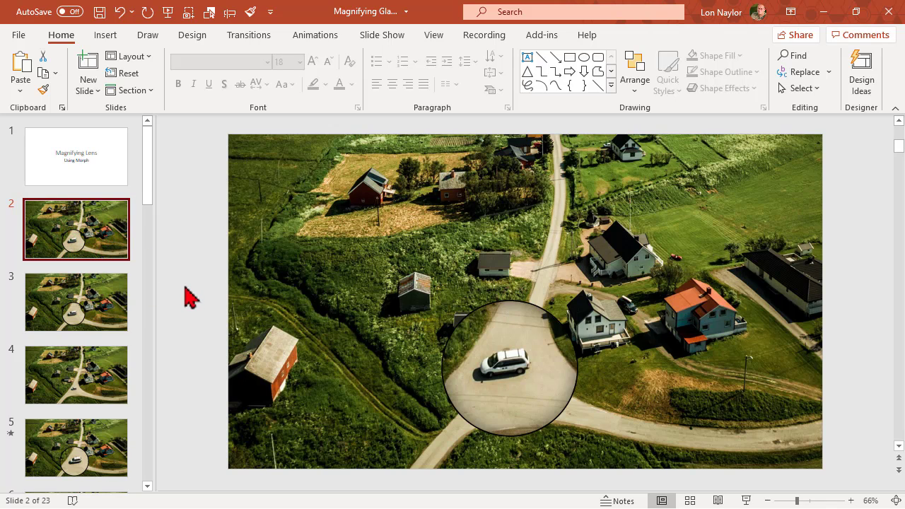
{"action": "left_click", "coordinate": [461, 368]}
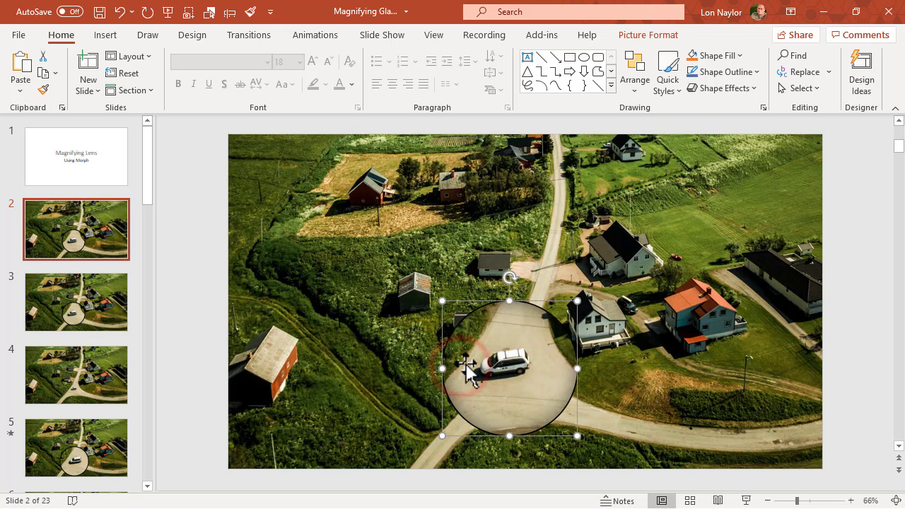
{"action": "scroll", "coordinate": [468, 375], "scroll_direction": "down", "scroll_amount": 2}
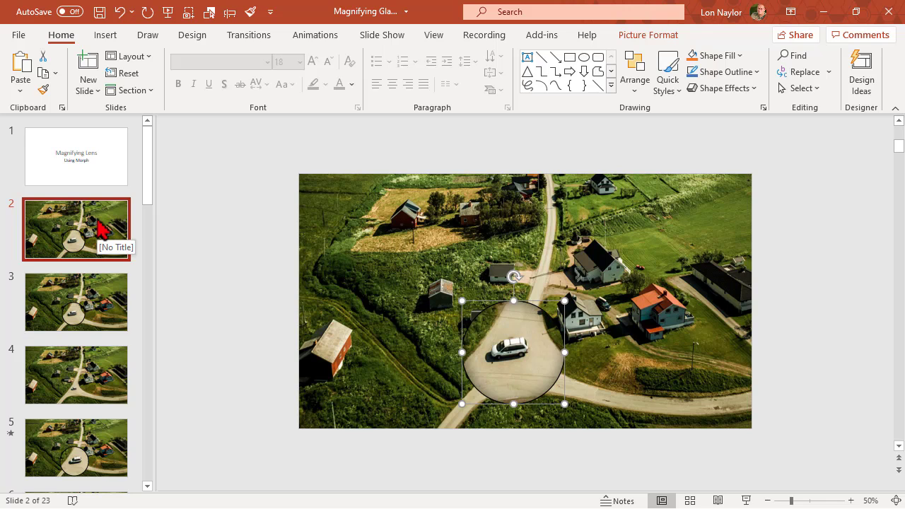
Recrop slide 2's lens so it sits at the right edge over the orange-roofed house
{"action": "left_click", "coordinate": [657, 36]}
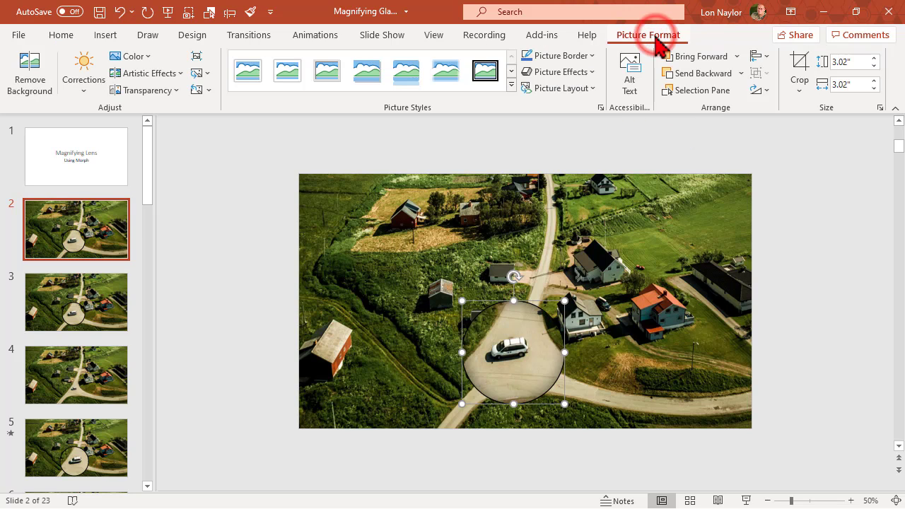
{"action": "left_click", "coordinate": [800, 64]}
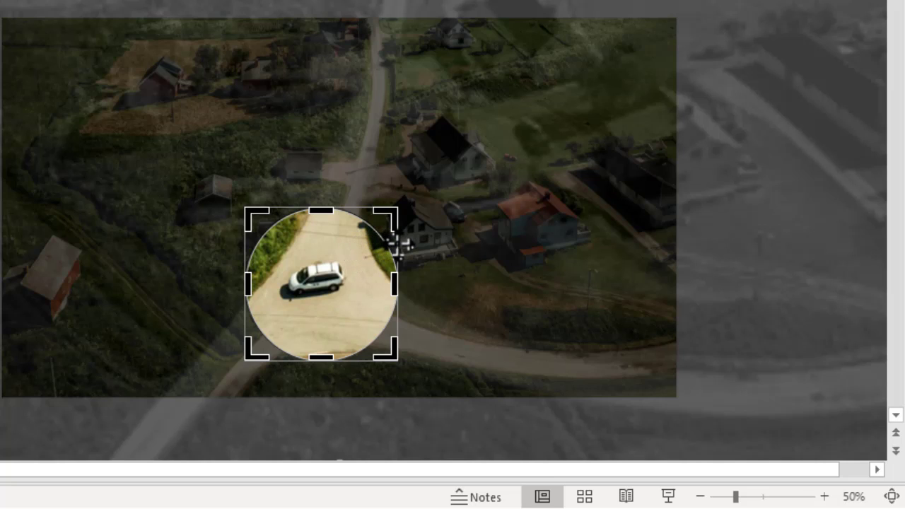
{"action": "left_click_drag", "start_coordinate": [397, 244], "coordinate": [829, 120]}
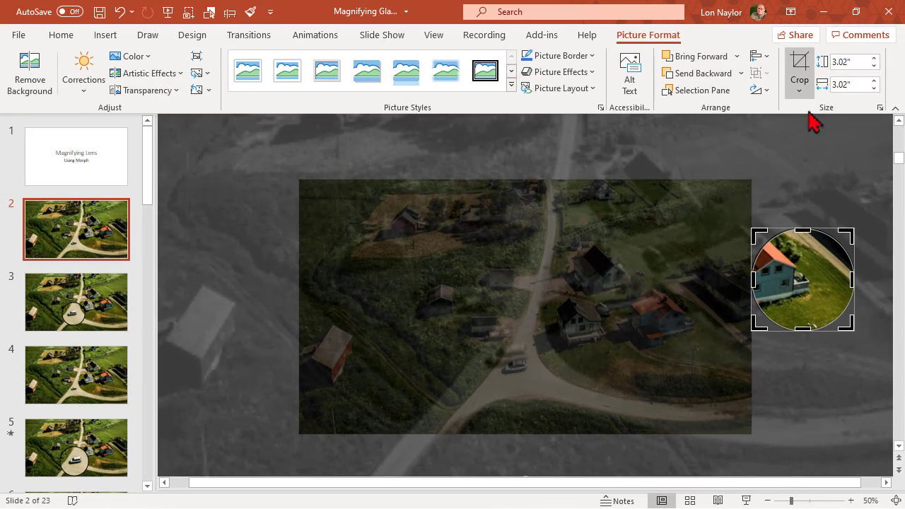
{"action": "left_click", "coordinate": [802, 63]}
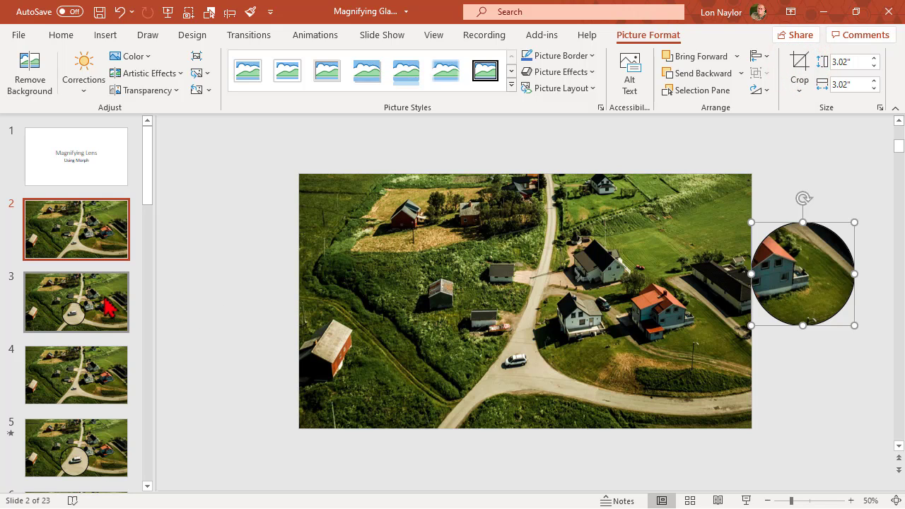
Give slide 3 a Morph transition, then start the slide show from slide 2
{"action": "left_click", "coordinate": [96, 291]}
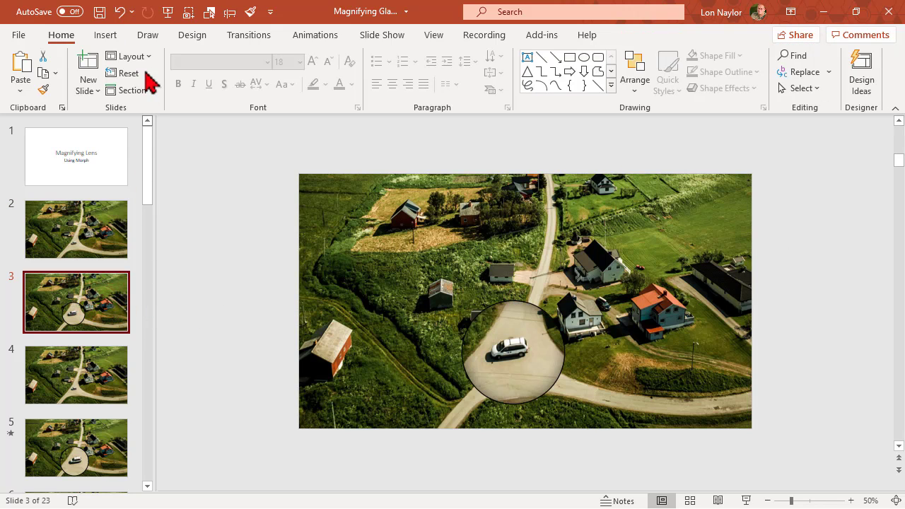
{"action": "left_click", "coordinate": [235, 36]}
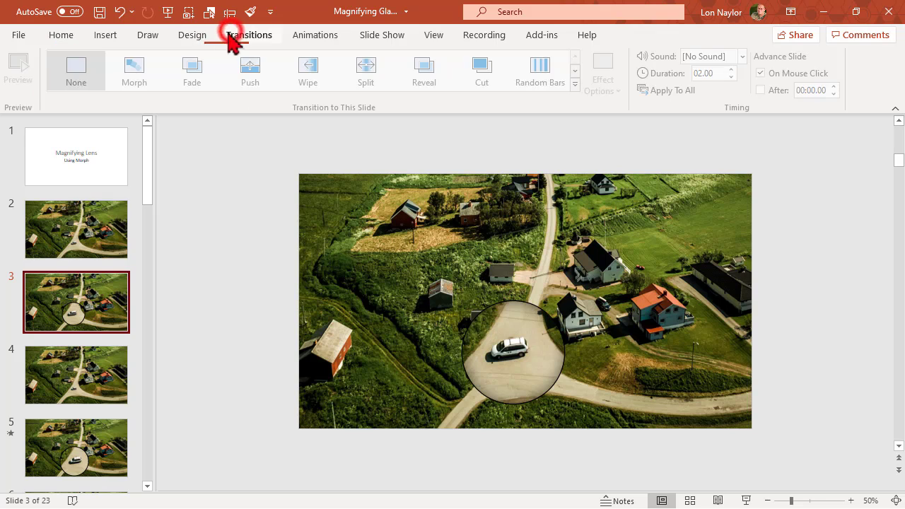
{"action": "left_click", "coordinate": [138, 74]}
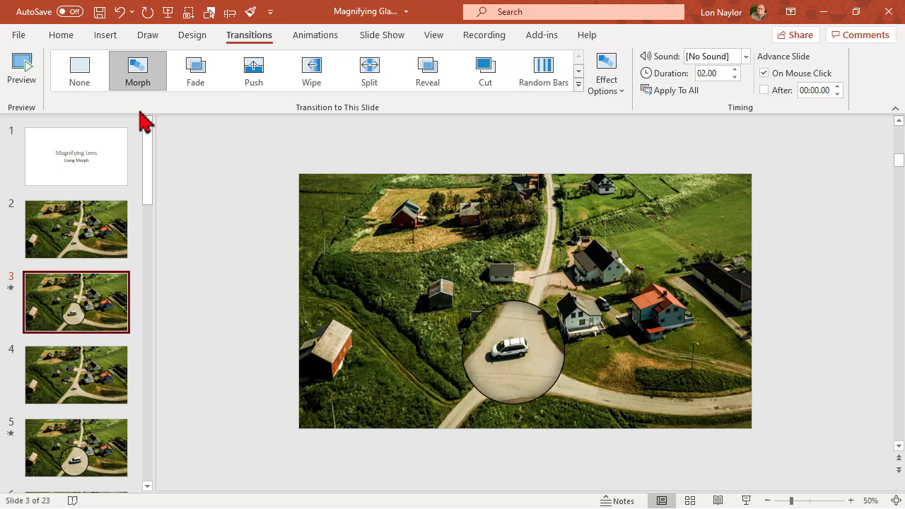
{"action": "left_click", "coordinate": [57, 244]}
{"action": "left_click", "coordinate": [746, 501]}
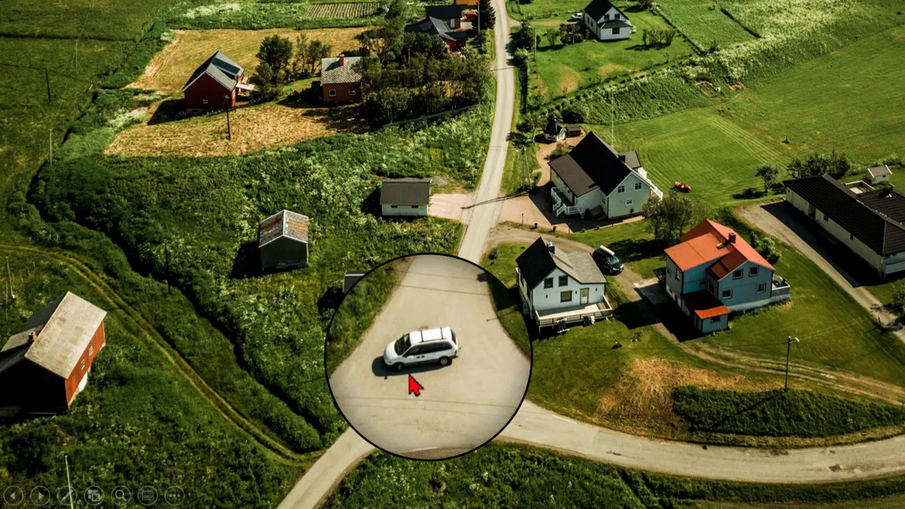
End the slide show and select slide 3 in the thumbnails
{"action": "left_click", "coordinate": [177, 498]}
{"action": "left_click", "coordinate": [106, 309]}
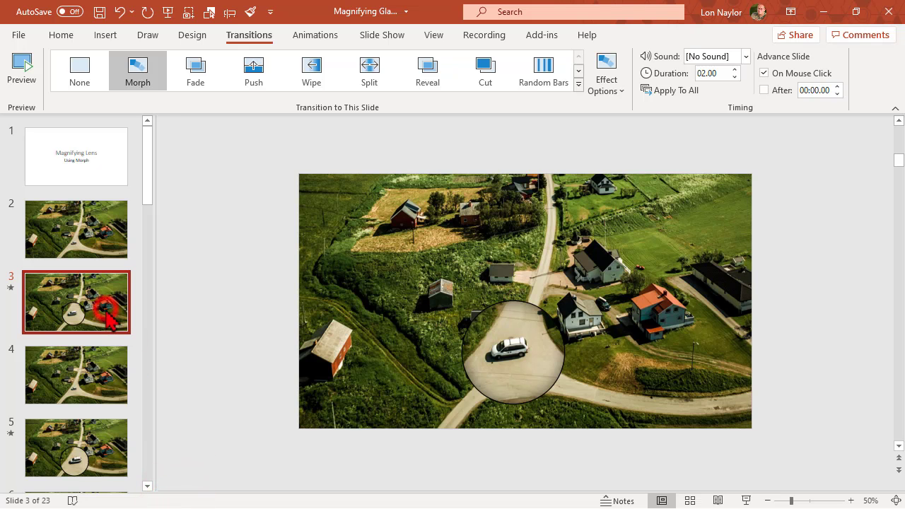
Duplicate slide 3 as slide 4 and recrop its lens up onto the boat shed
{"action": "right_click", "coordinate": [107, 309]}
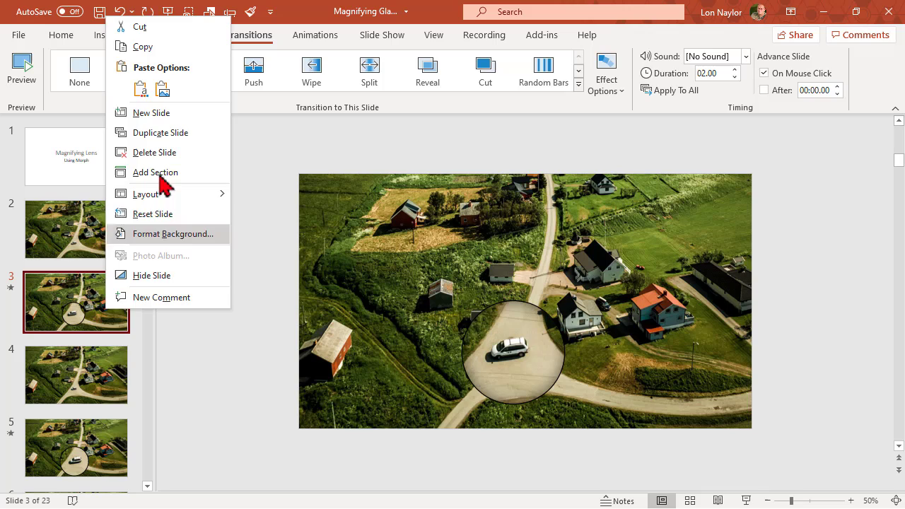
{"action": "left_click", "coordinate": [168, 133]}
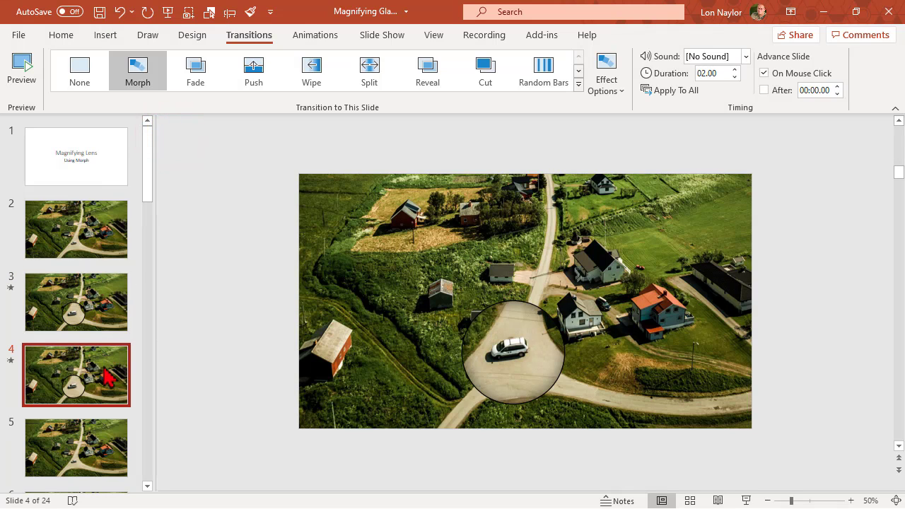
{"action": "left_click", "coordinate": [468, 377]}
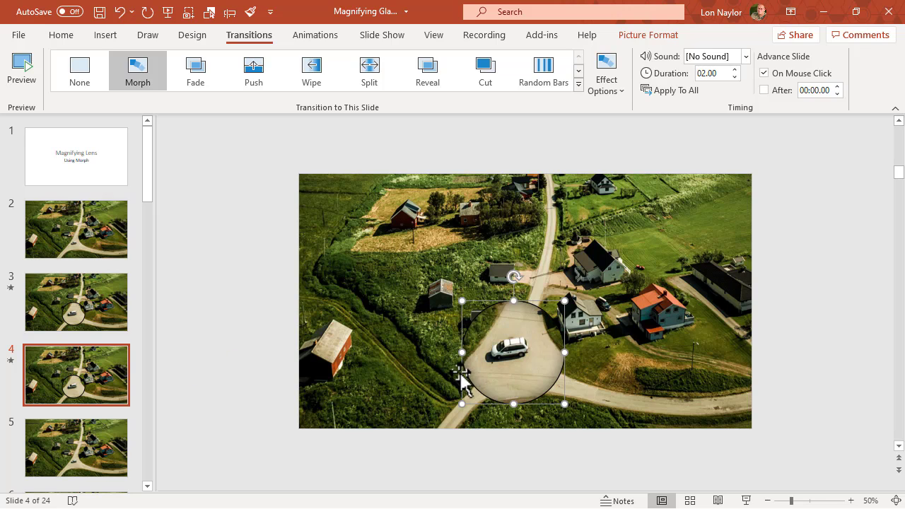
{"action": "left_click", "coordinate": [654, 35]}
{"action": "left_click", "coordinate": [799, 62]}
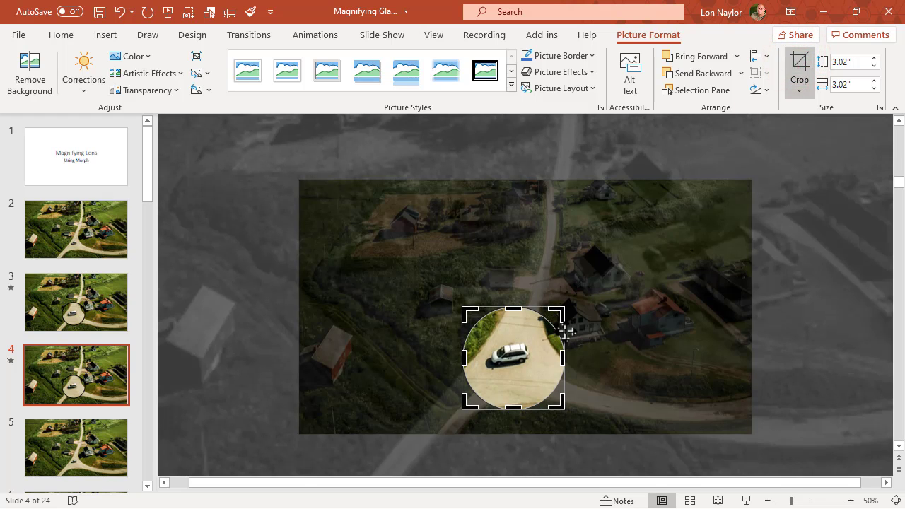
{"action": "left_click_drag", "start_coordinate": [567, 331], "coordinate": [529, 264]}
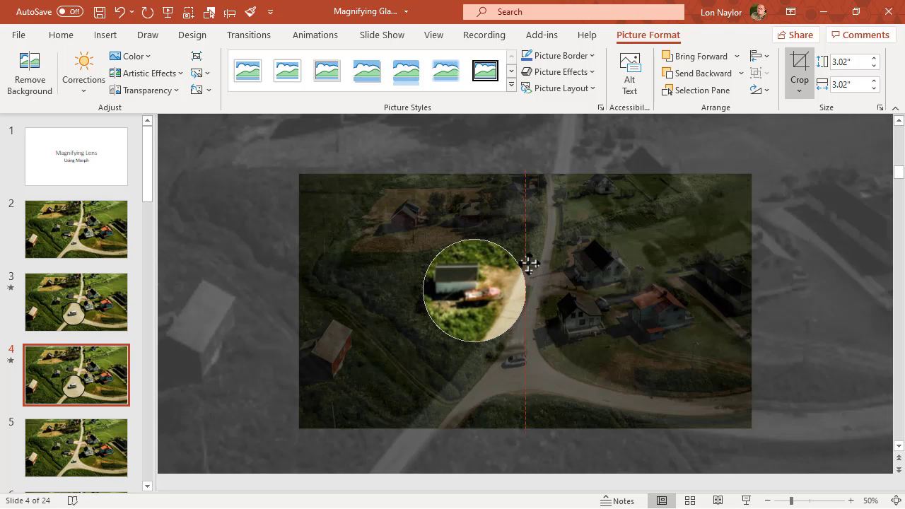
{"action": "left_click_drag", "start_coordinate": [529, 264], "coordinate": [530, 264]}
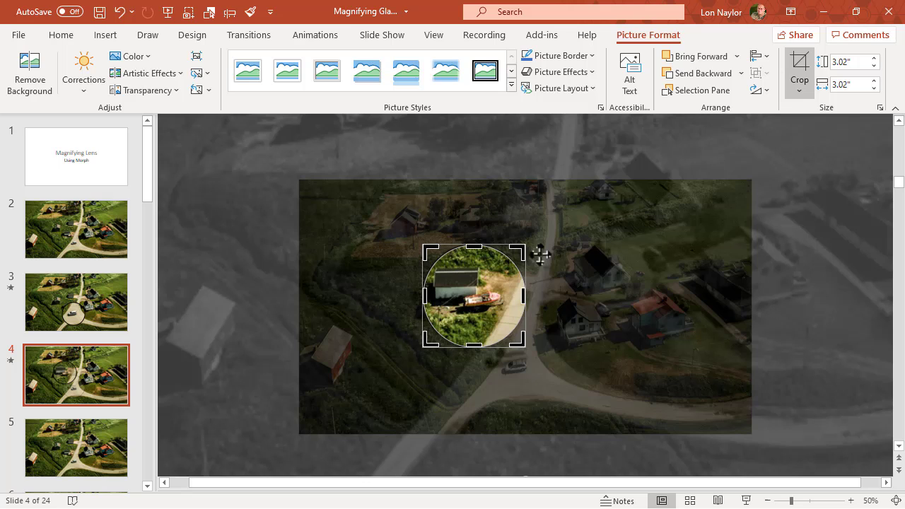
{"action": "left_click", "coordinate": [793, 64]}
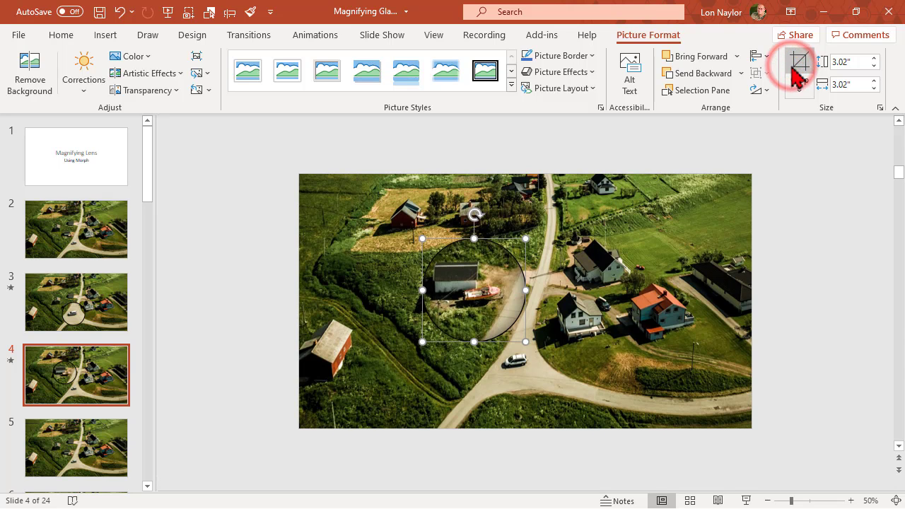
{"action": "left_click", "coordinate": [111, 248]}
Paste a copy of slide 2 after slide 4 as slide 5 with a Morph transition
{"action": "right_click", "coordinate": [110, 239]}
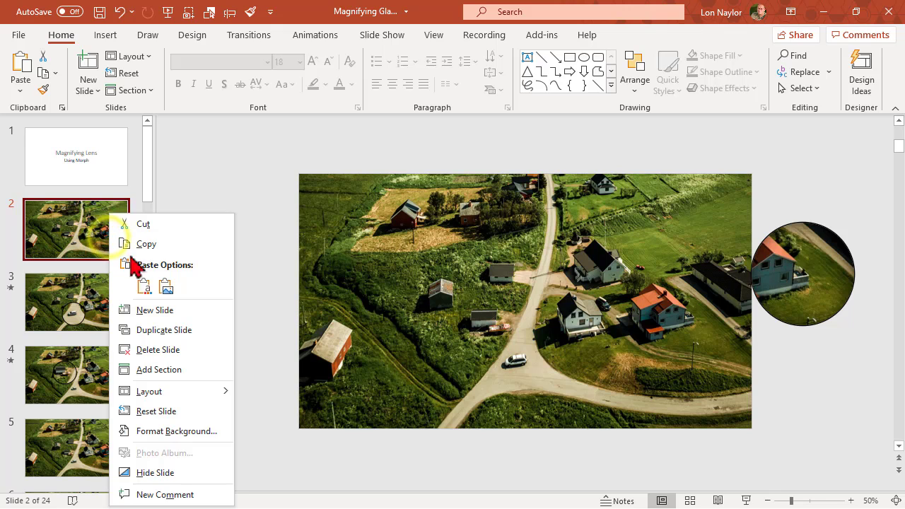
{"action": "left_click", "coordinate": [146, 244]}
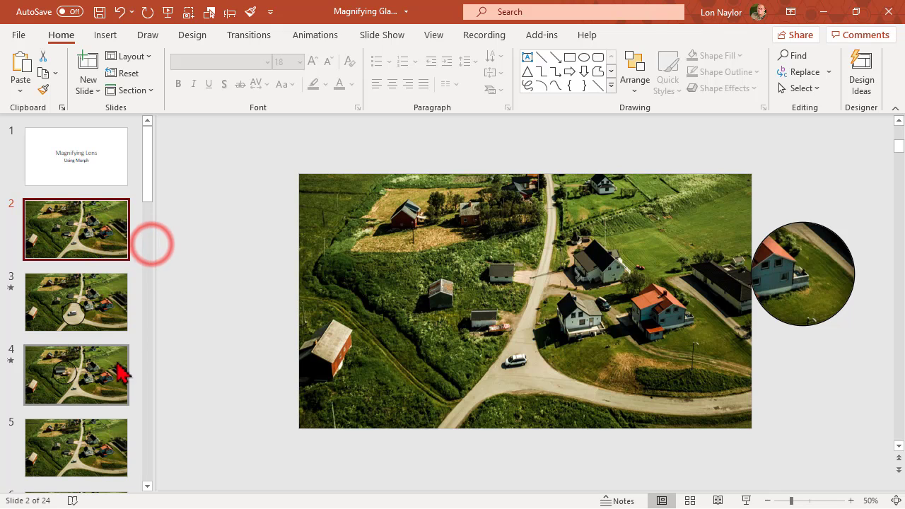
{"action": "left_click", "coordinate": [95, 414]}
{"action": "right_click", "coordinate": [92, 416]}
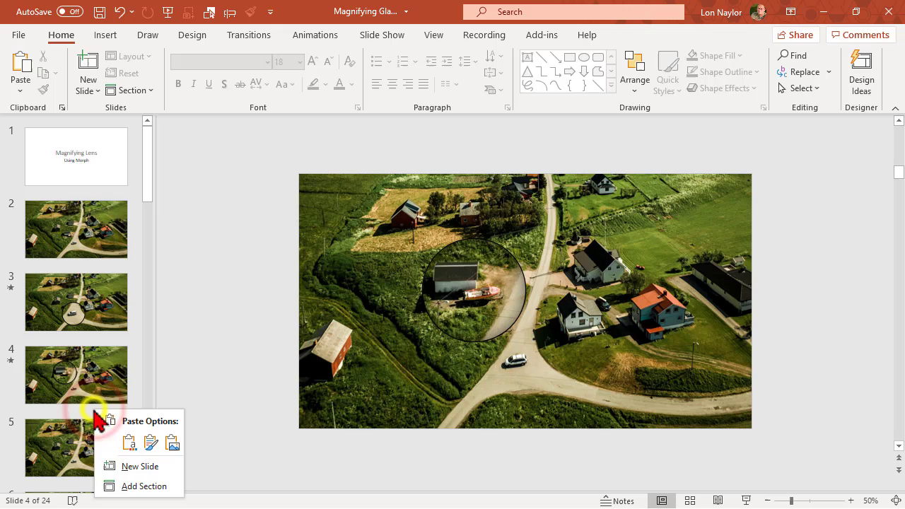
{"action": "left_click", "coordinate": [149, 444]}
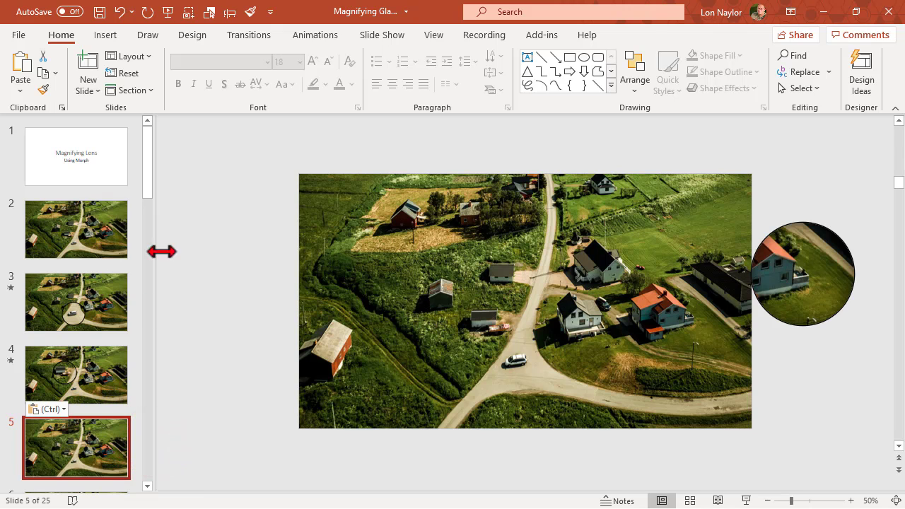
{"action": "left_click", "coordinate": [263, 40]}
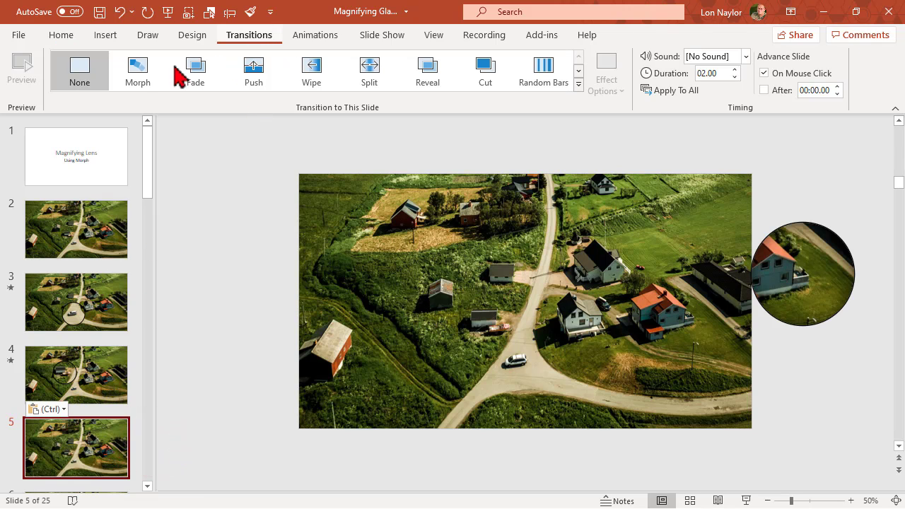
{"action": "left_click", "coordinate": [140, 74]}
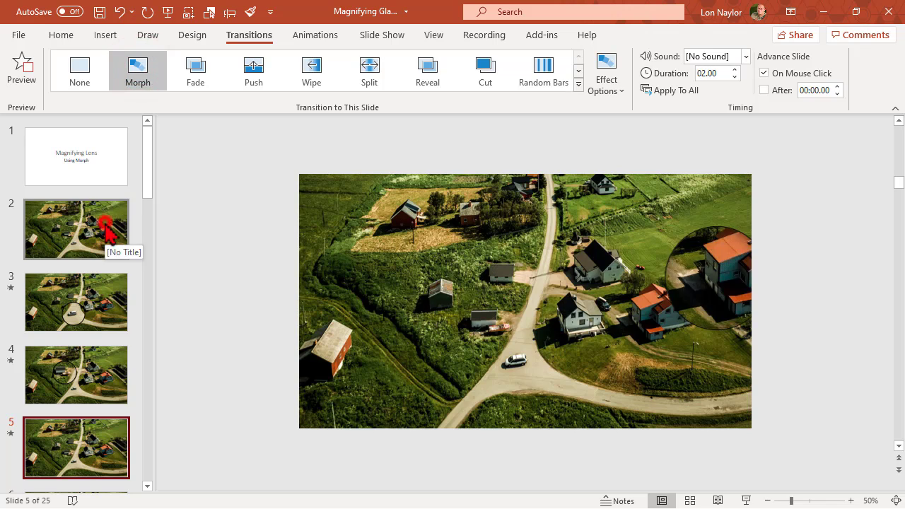
{"action": "left_click", "coordinate": [106, 233]}
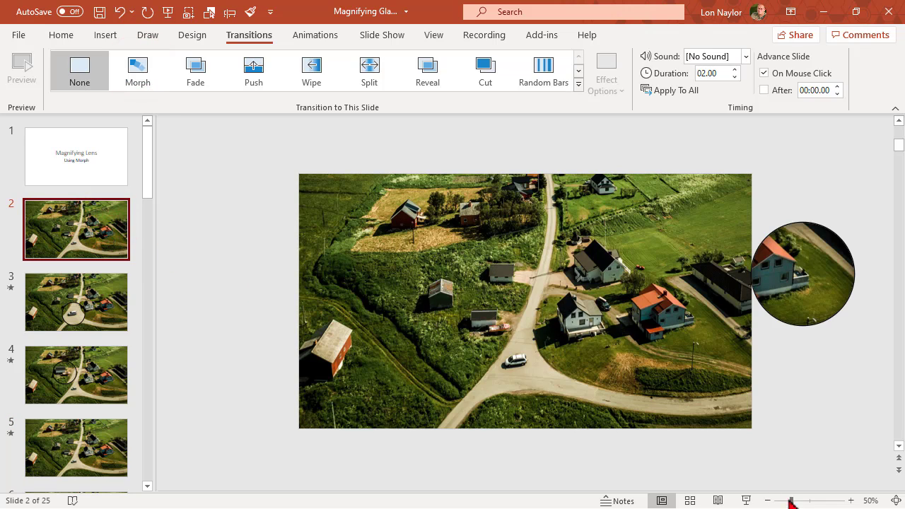
Play the show from slide 2 through the car, boat shed and off-slide lens morphs, then end it
{"action": "left_click", "coordinate": [743, 501]}
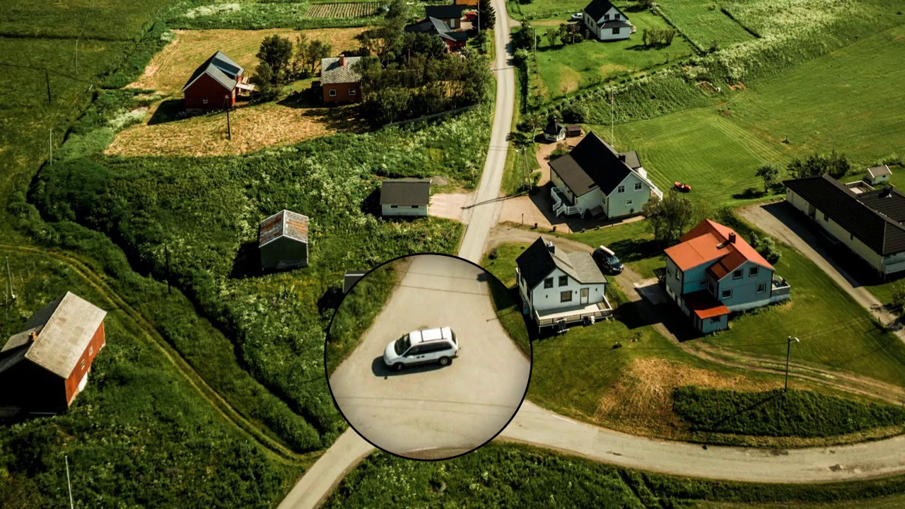
{"action": "left_click", "coordinate": [667, 388]}
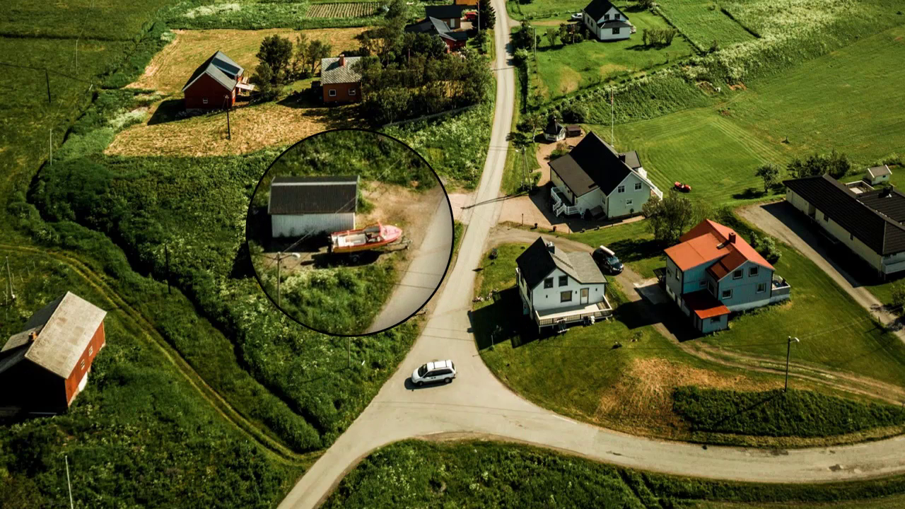
{"action": "left_click", "coordinate": [541, 364]}
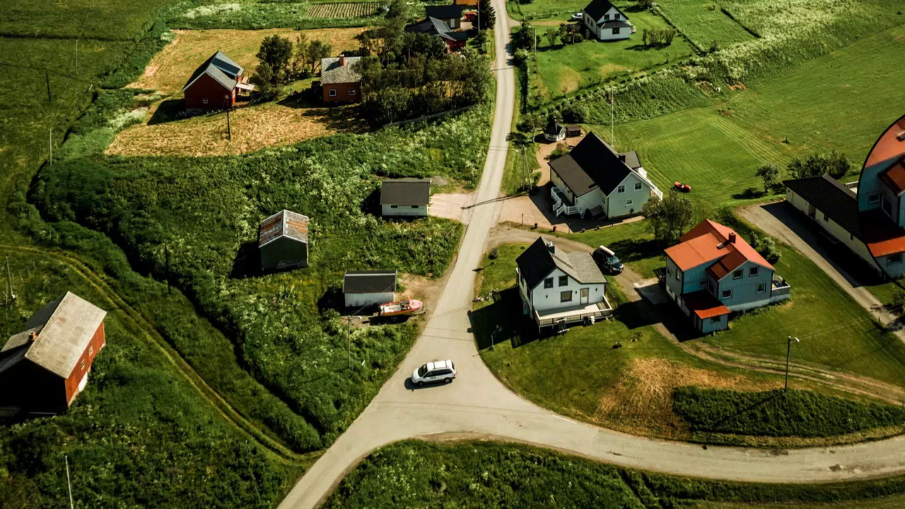
{"action": "left_click", "coordinate": [174, 494]}
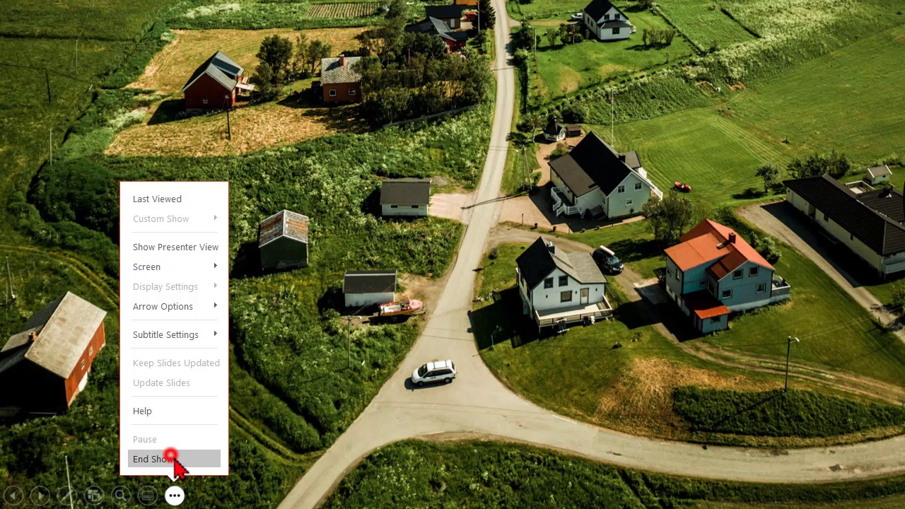
{"action": "left_click", "coordinate": [170, 456]}
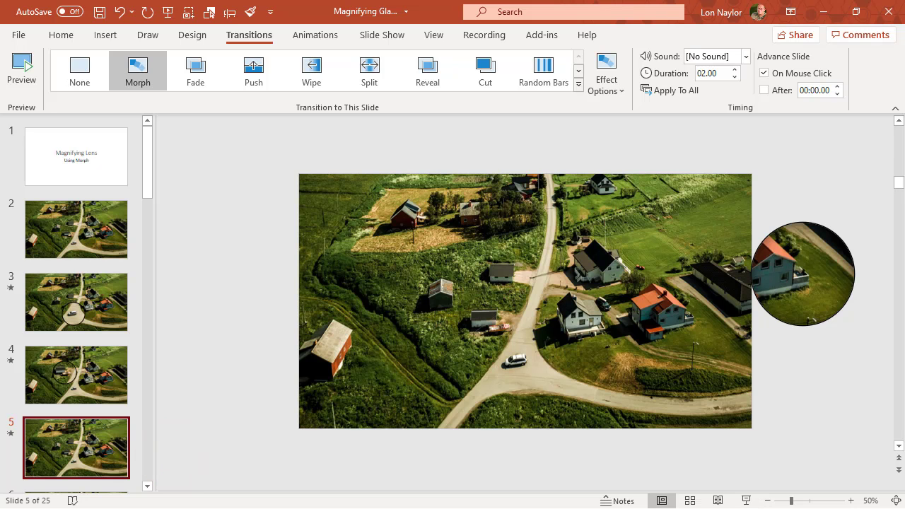